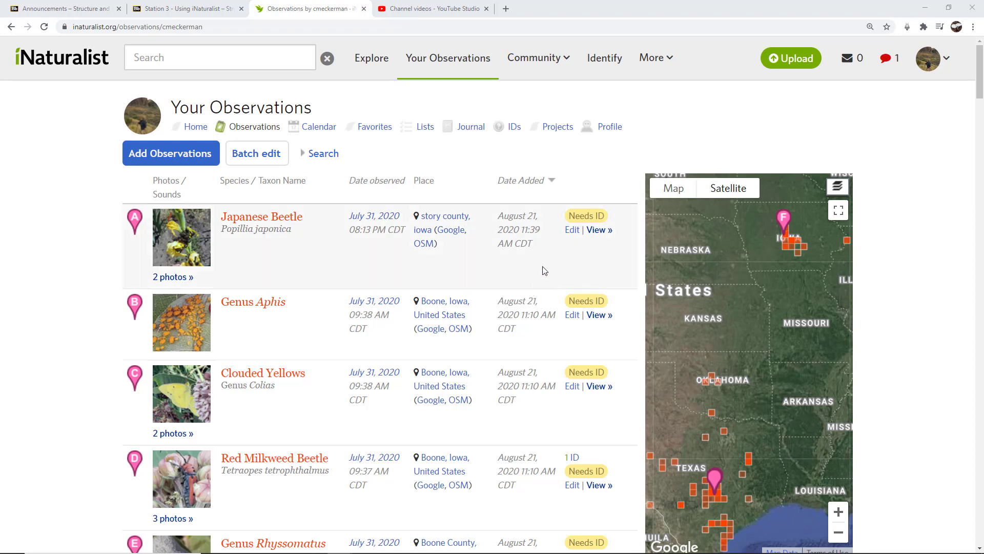
# Open the Clouded Yellows observation and examine its Needs ID status, suggested identification and community taxon
pyautogui.moveTo(592, 219)
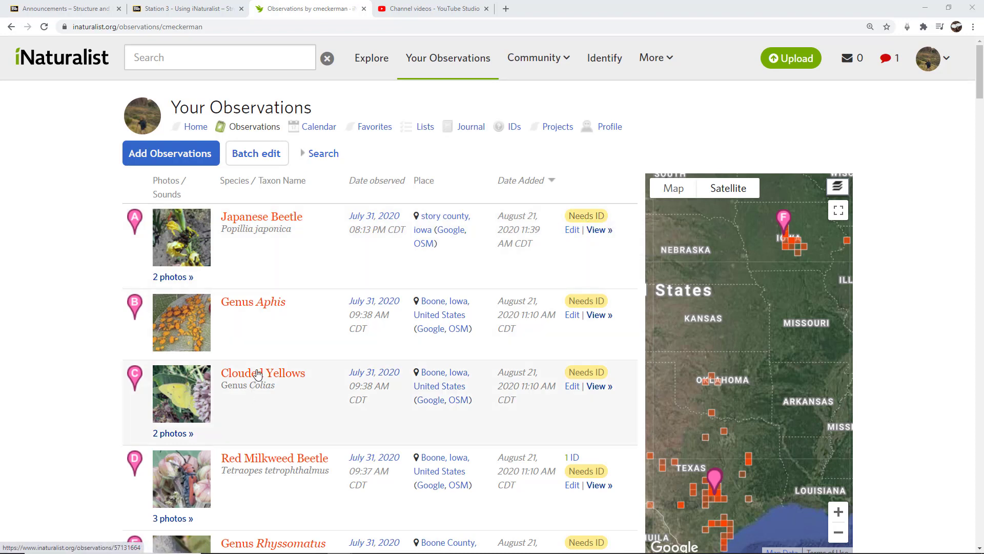
pyautogui.click(229, 373)
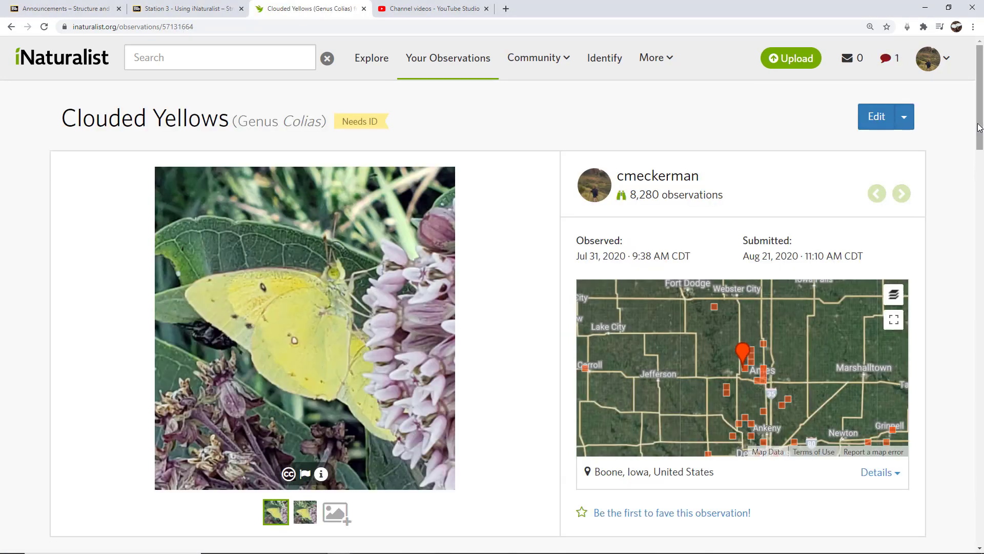
pyautogui.scroll(-4, 982, 162)
pyautogui.scroll(-4, 982, 161)
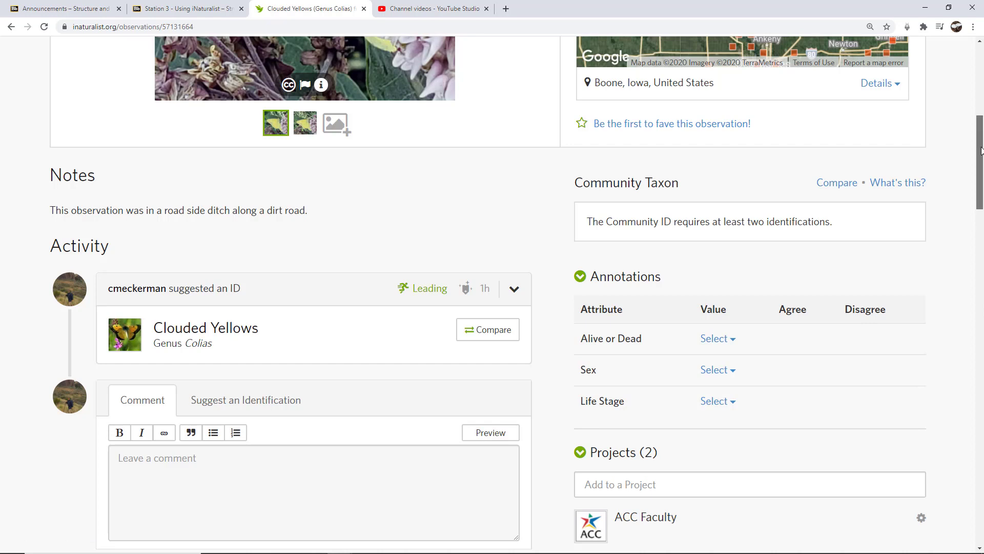
pyautogui.moveTo(981, 150); pyautogui.dragTo(981, 83)
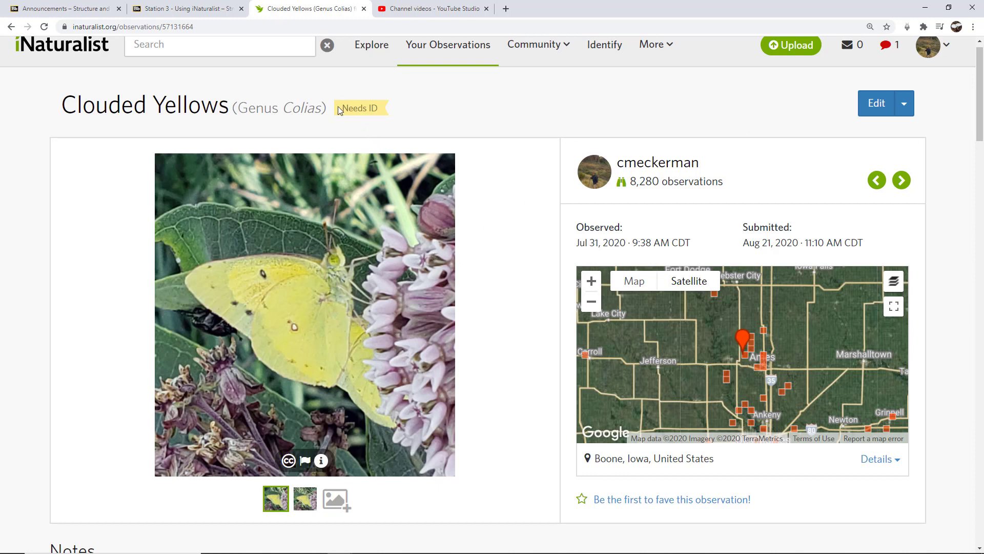
pyautogui.moveTo(332, 97); pyautogui.dragTo(396, 109)
pyautogui.click(509, 122)
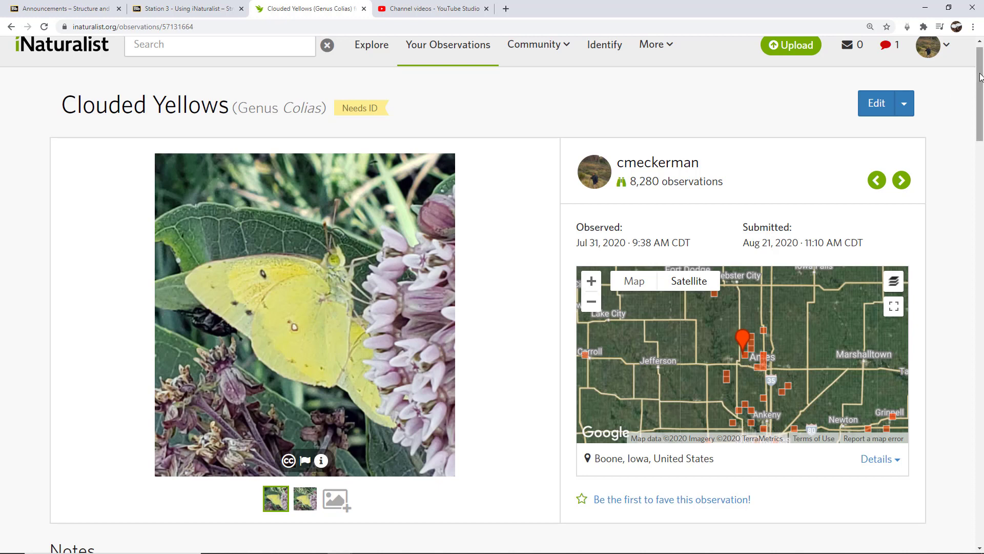
pyautogui.moveTo(980, 77); pyautogui.dragTo(981, 66)
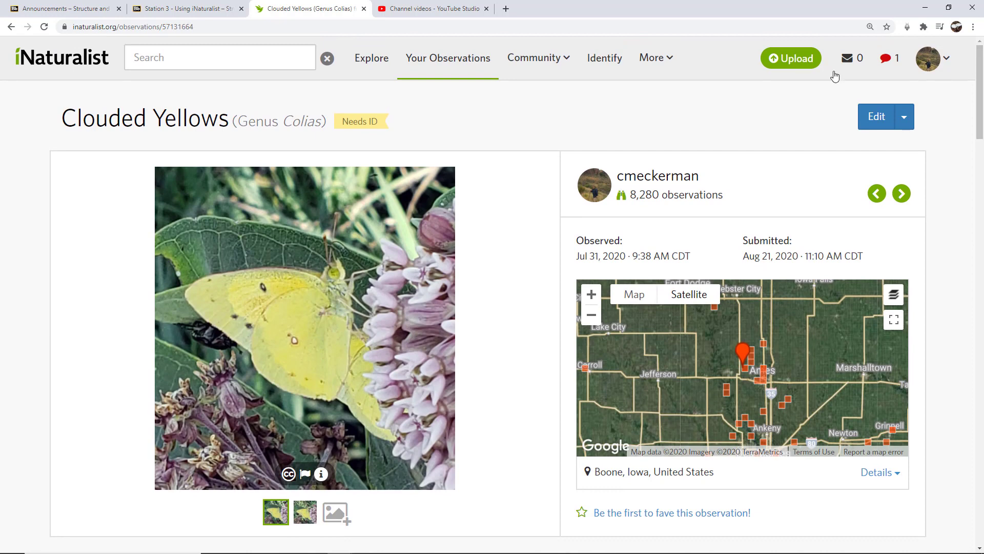
# Return to the observations list, open the Green Cloverworm Moth observation and examine its Community Taxon section
pyautogui.click(12, 28)
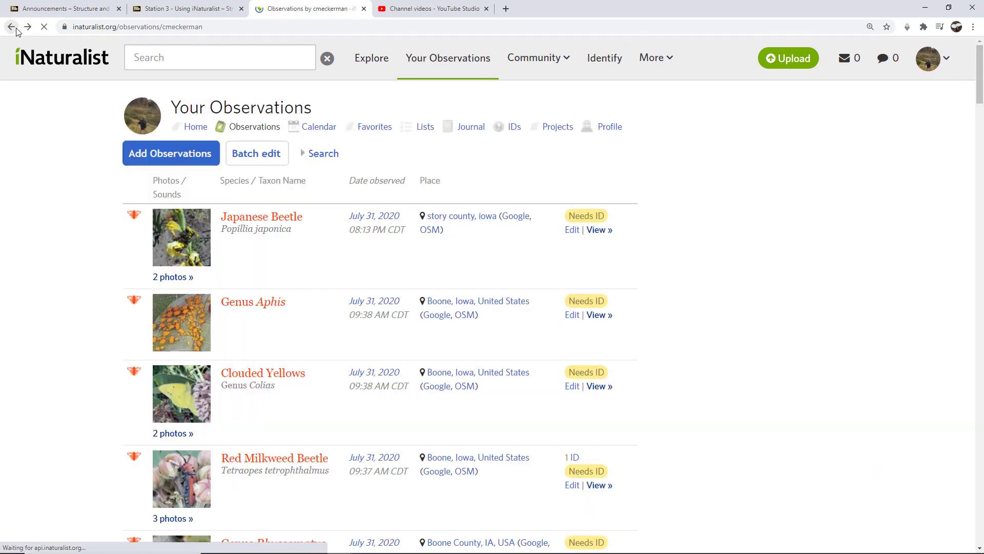
pyautogui.moveTo(982, 79); pyautogui.dragTo(972, 158)
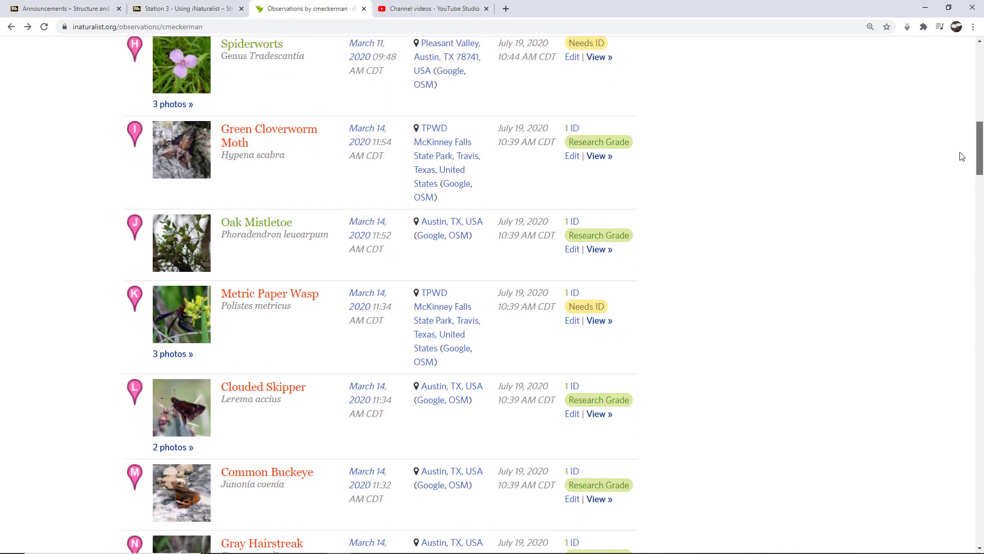
pyautogui.click(235, 139)
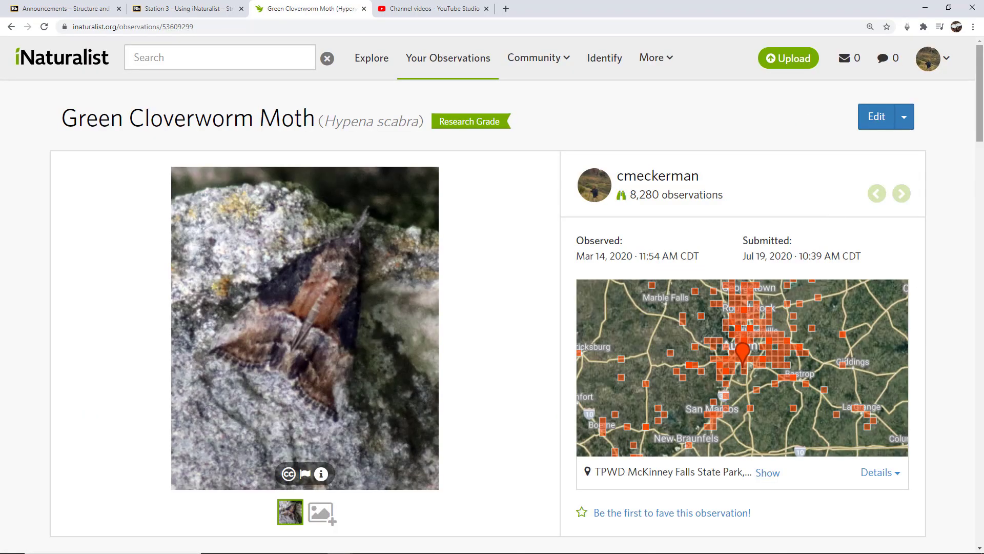
pyautogui.moveTo(976, 79); pyautogui.dragTo(972, 132)
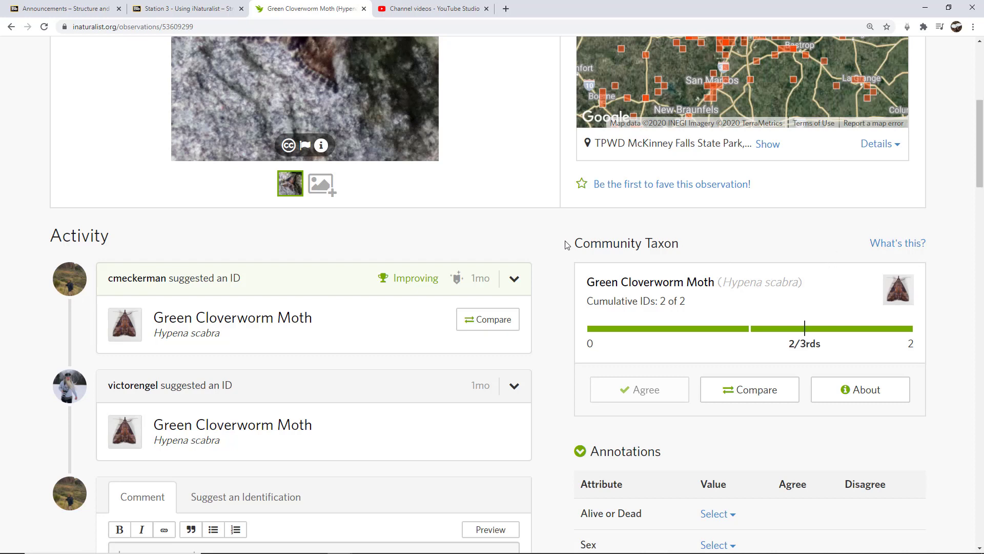
pyautogui.moveTo(574, 244); pyautogui.dragTo(701, 246)
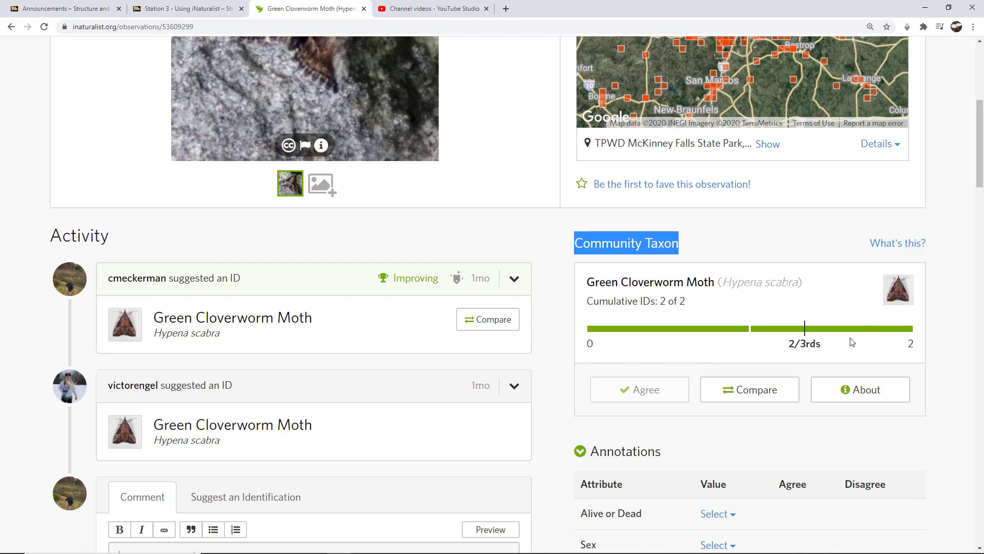
pyautogui.click(946, 295)
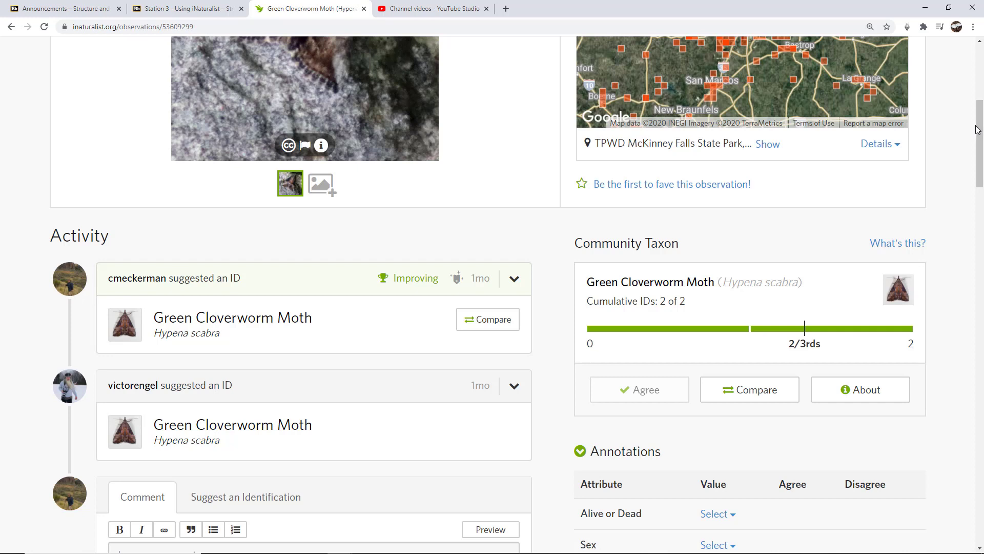
# Examine the Green Cloverworm Moth's suggested identifications and annotations, and compare them with its quality grade label
pyautogui.scroll(-3, 977, 136)
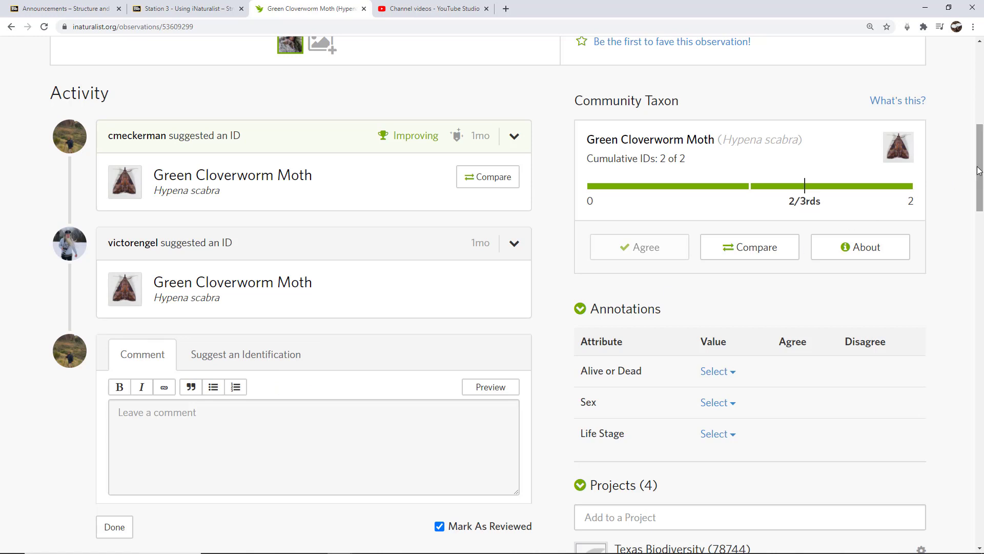
pyautogui.moveTo(980, 171); pyautogui.dragTo(982, 147)
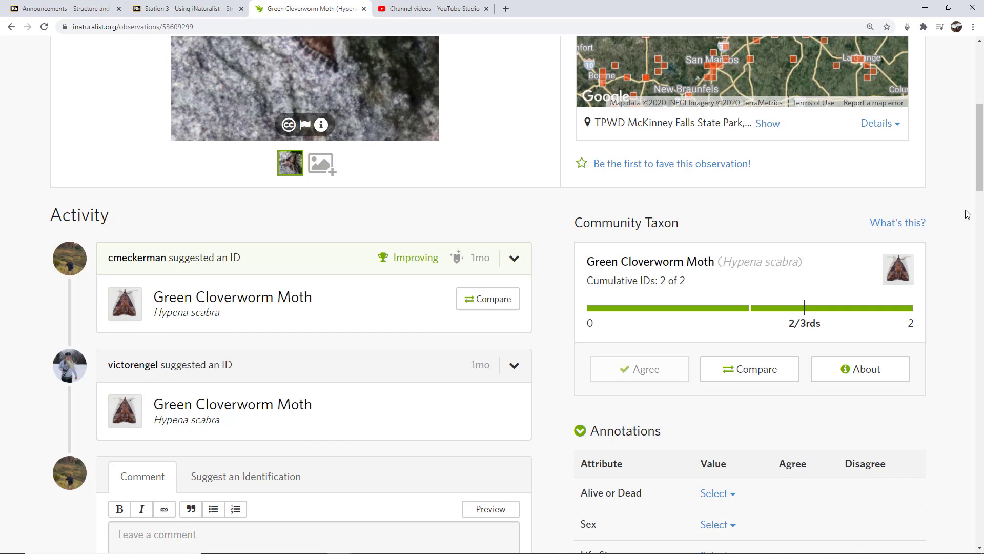
pyautogui.scroll(1, 980, 175)
pyautogui.scroll(6, 980, 175)
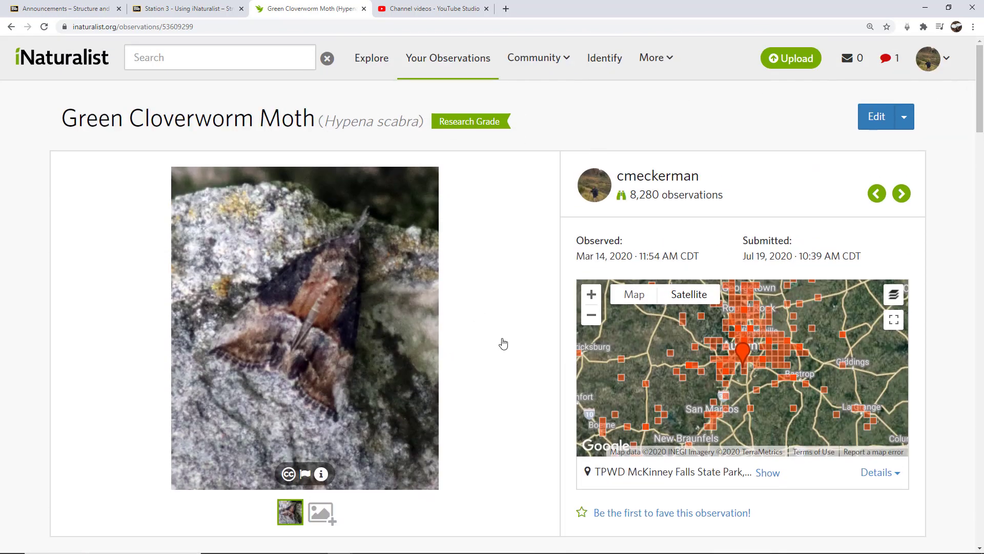
pyautogui.moveTo(981, 102); pyautogui.dragTo(982, 104)
pyautogui.scroll(-6, 982, 104)
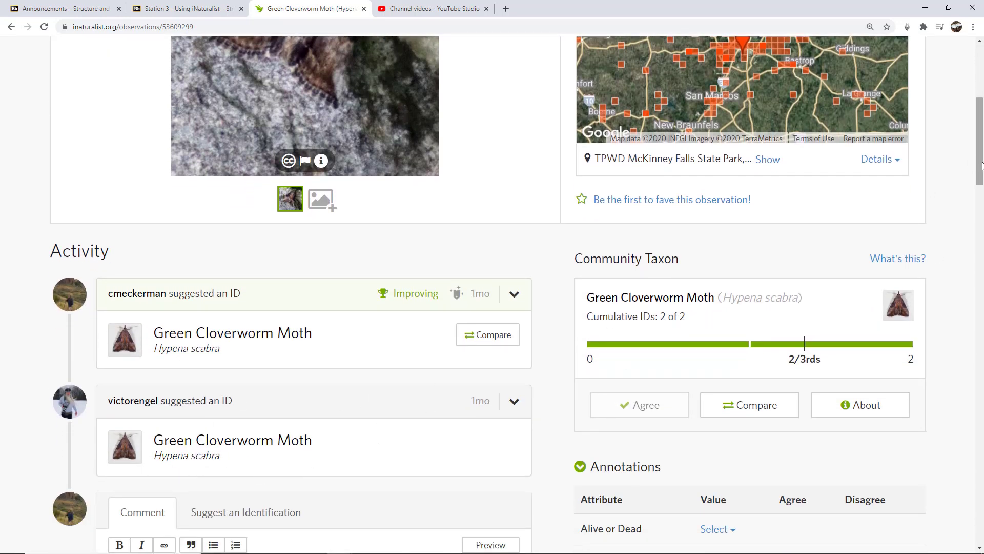
pyautogui.scroll(6, 982, 165)
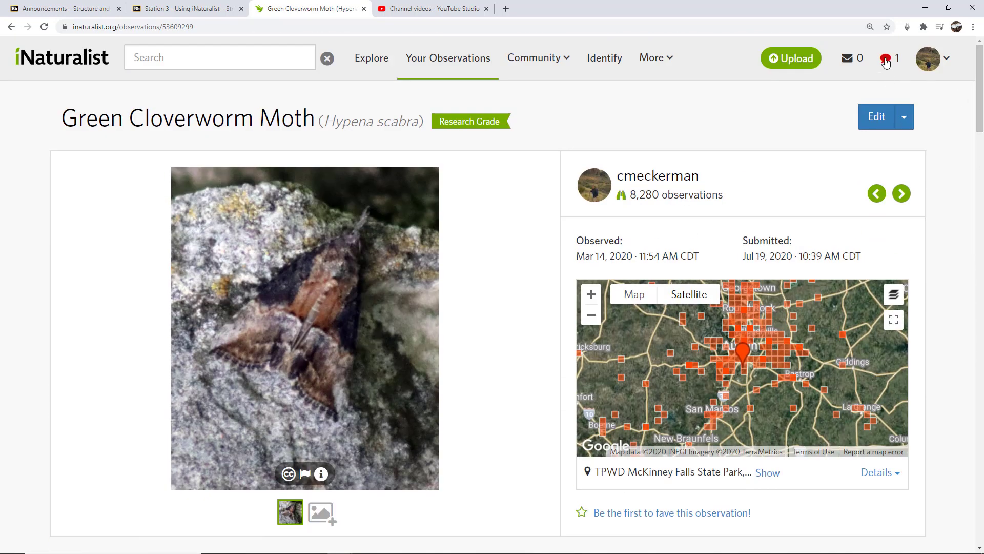
# Open the Red Milkweed Beetle observation from the new identification notification and review the suggested IDs in its activity
pyautogui.click(886, 61)
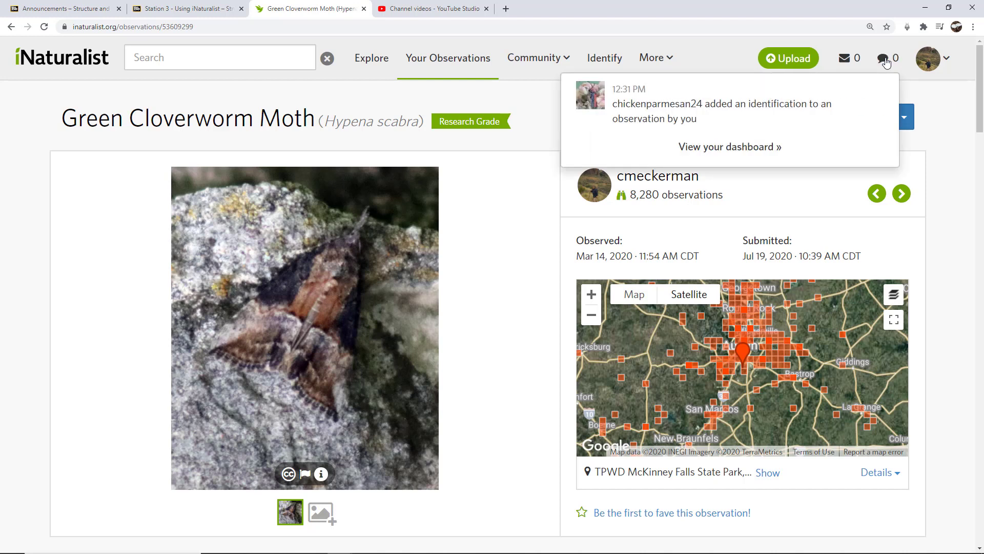
pyautogui.moveTo(742, 103)
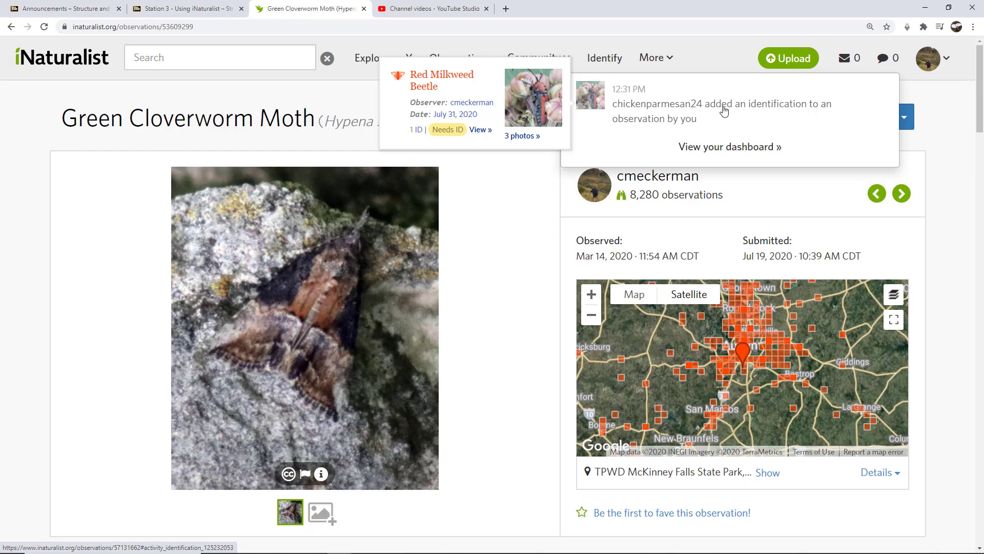
pyautogui.click(645, 109)
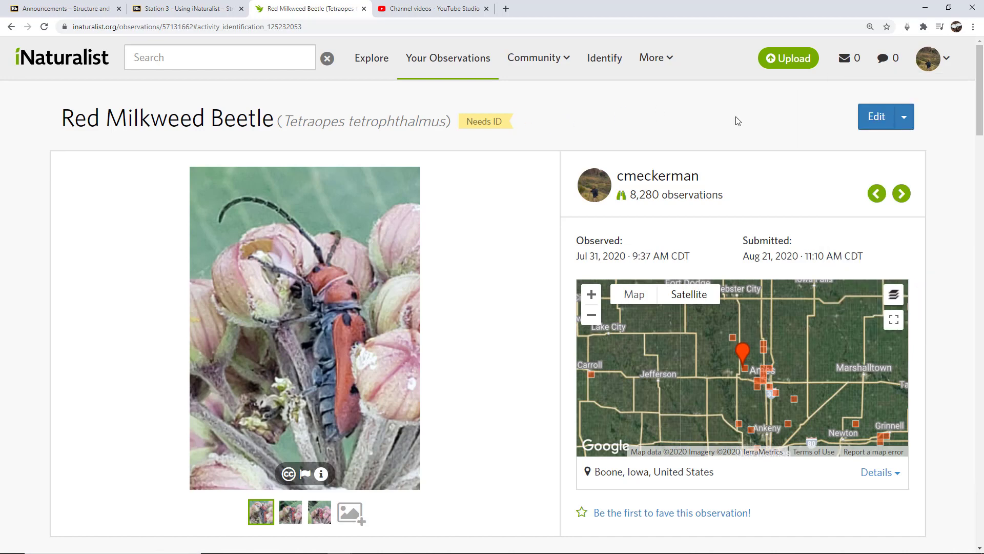
pyautogui.scroll(-9, 852, 185)
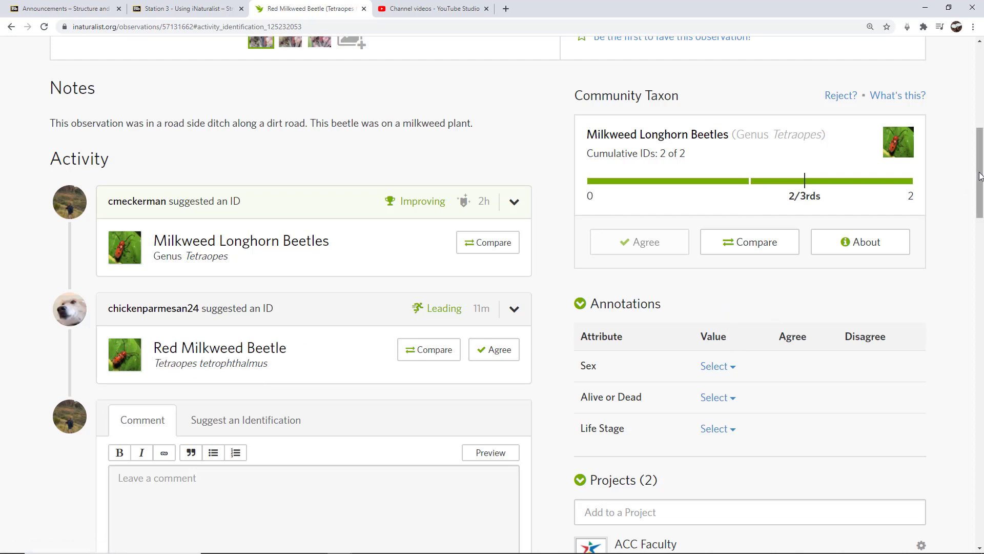
pyautogui.moveTo(981, 169); pyautogui.dragTo(981, 163)
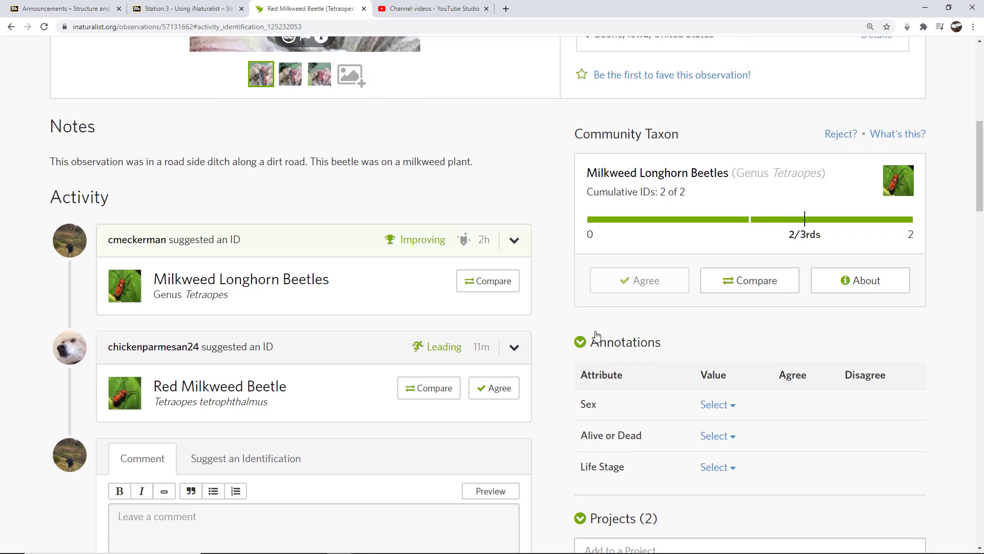
# Compare the other member's Red Milkweed Beetle identification with reference photos, agree with it, and check the updated observation
pyautogui.click(418, 389)
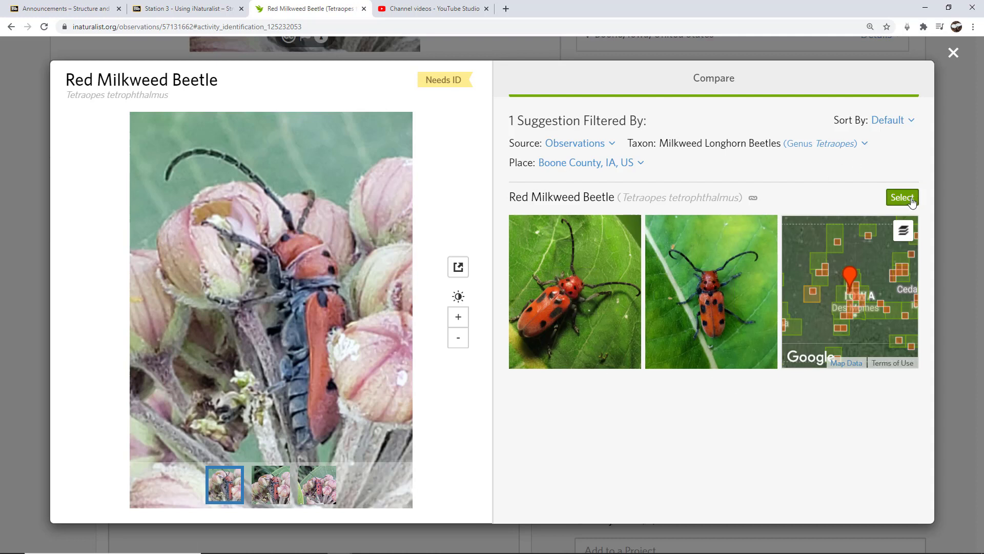
pyautogui.click(952, 53)
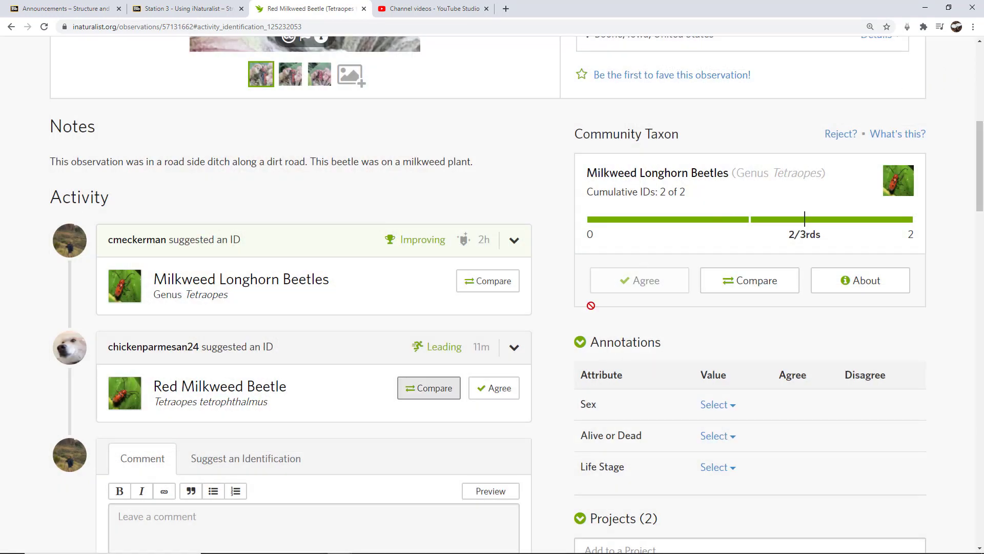
pyautogui.click(486, 388)
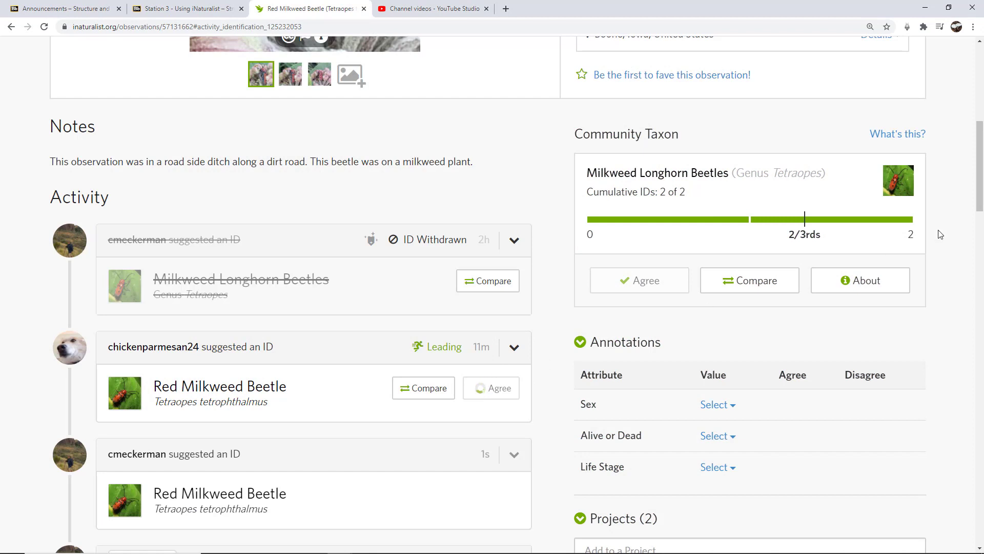
pyautogui.scroll(-1, 981, 183)
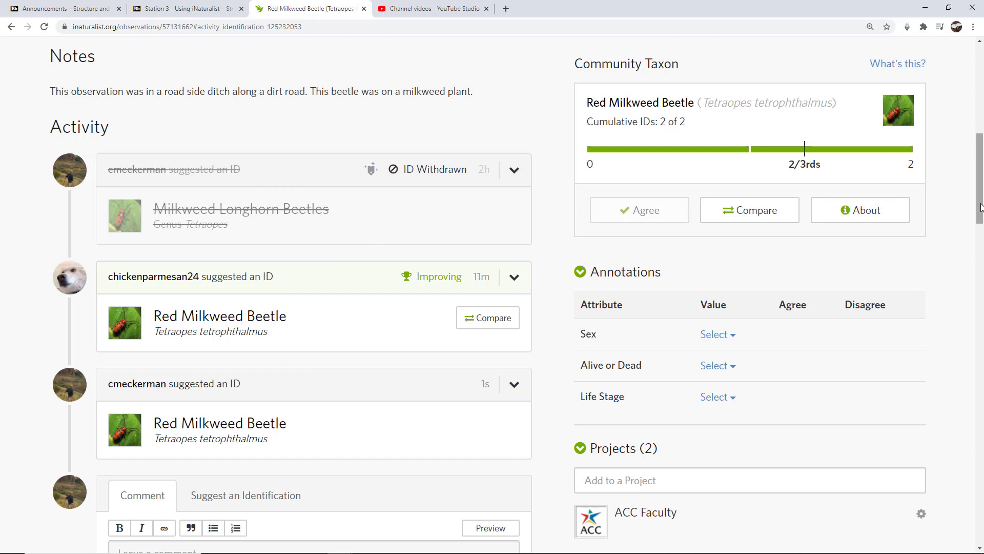
pyautogui.moveTo(980, 207); pyautogui.dragTo(981, 207)
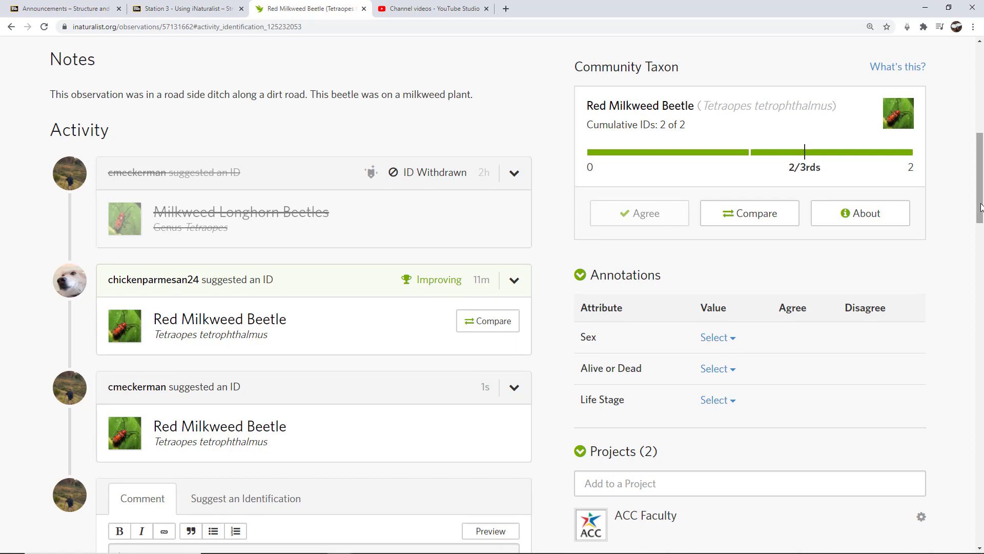
pyautogui.moveTo(980, 207); pyautogui.dragTo(982, 113)
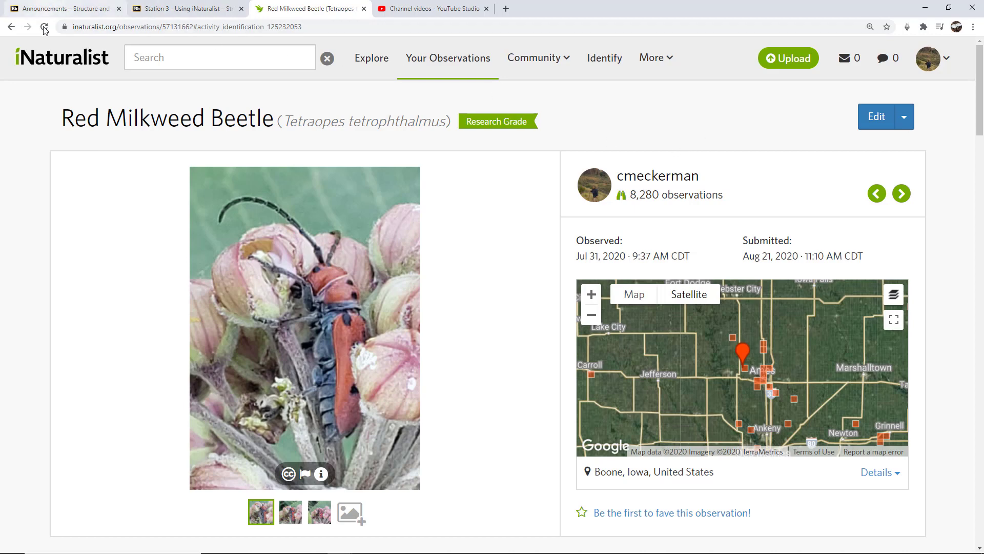
# Go back to the observations list, open the Japanese Beetle observation and read its introduced-species notice
pyautogui.click(11, 27)
pyautogui.click(11, 27)
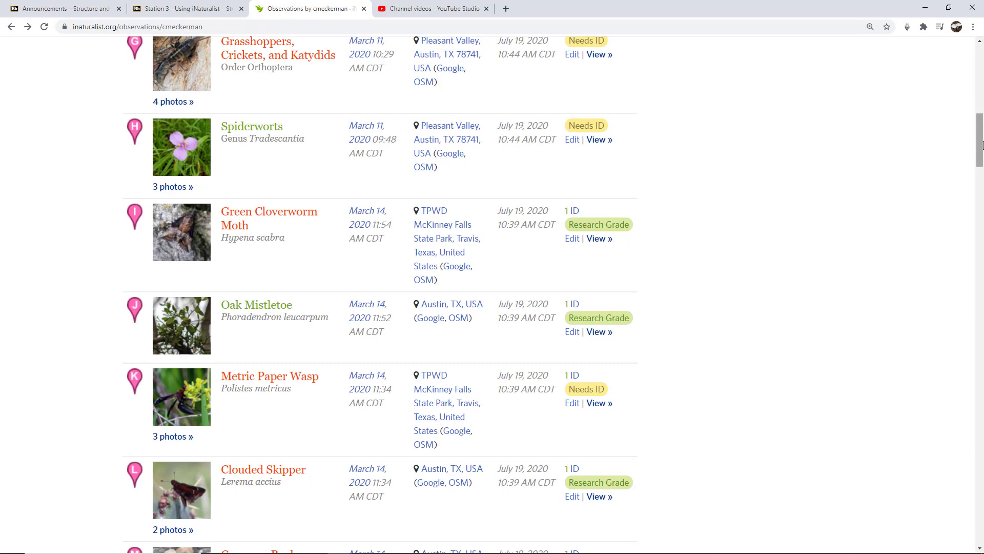
pyautogui.moveTo(980, 133); pyautogui.dragTo(981, 64)
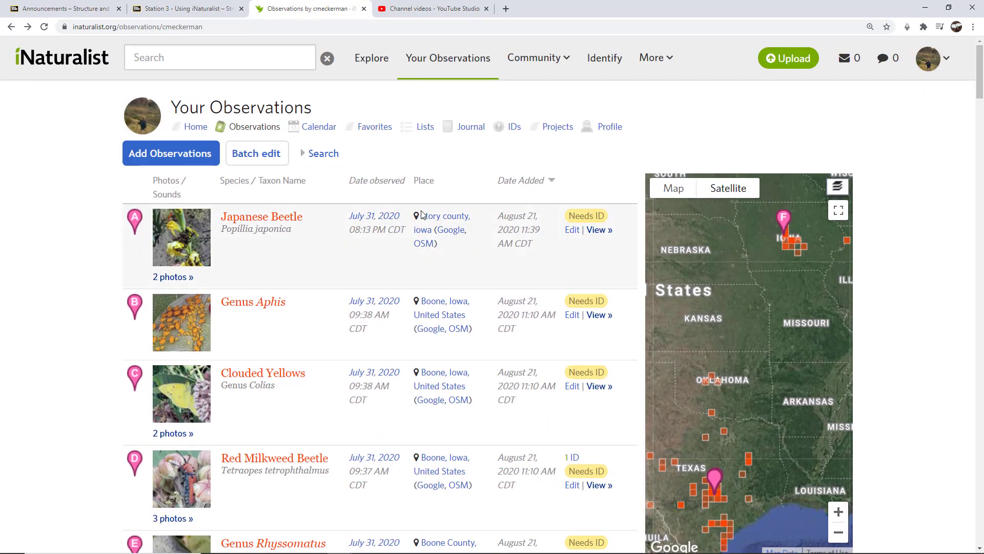
pyautogui.click(257, 219)
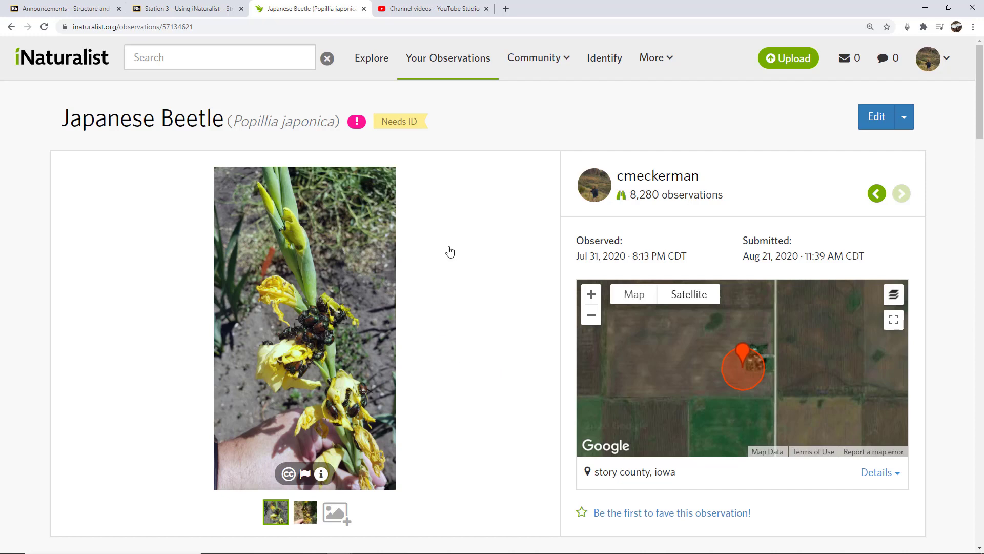
pyautogui.click(357, 123)
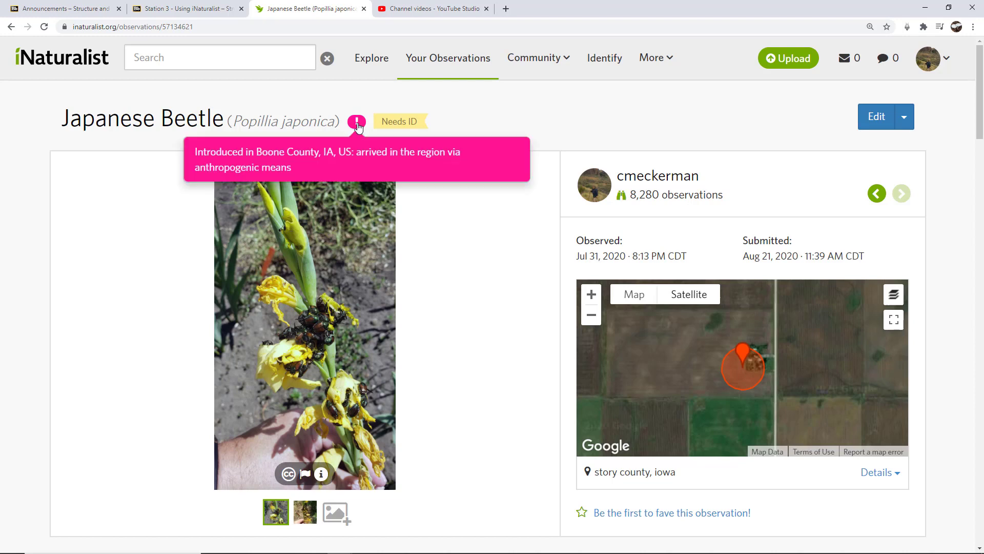
pyautogui.click(468, 116)
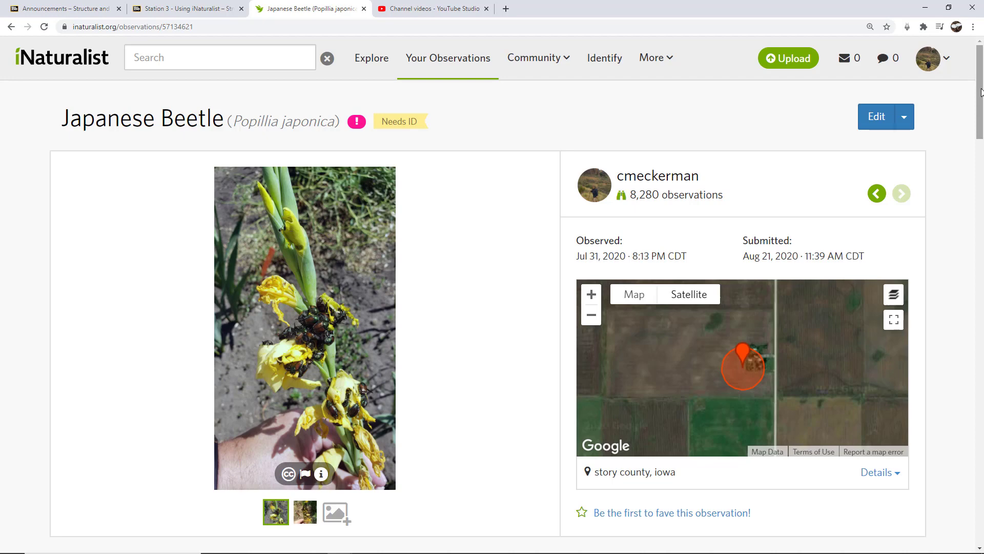
# Vote No on "Organism is wild" in the Japanese Beetle observation's Data Quality Assessment
pyautogui.moveTo(981, 93); pyautogui.dragTo(958, 383)
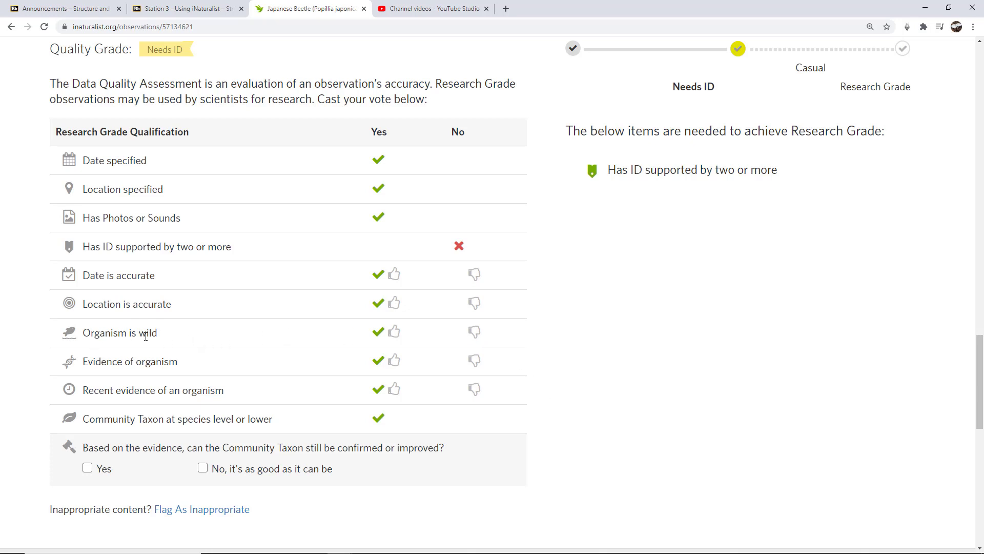
pyautogui.click(478, 333)
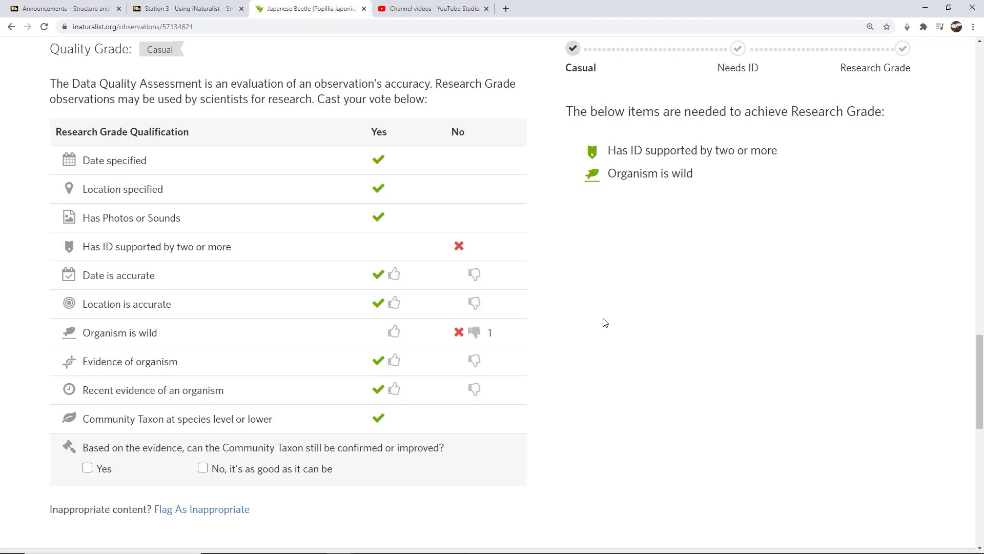
# Withdraw the No vote on "Organism is wild" in the Japanese Beetle observation's Data Quality Assessment
pyautogui.moveTo(981, 381); pyautogui.dragTo(969, 74)
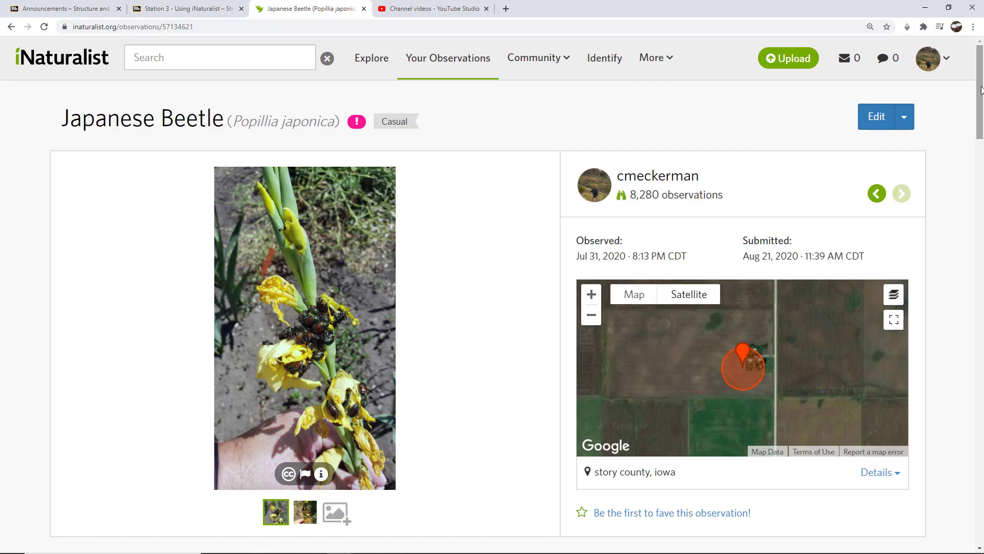
pyautogui.moveTo(981, 90); pyautogui.dragTo(981, 90)
pyautogui.moveTo(980, 128); pyautogui.dragTo(980, 427)
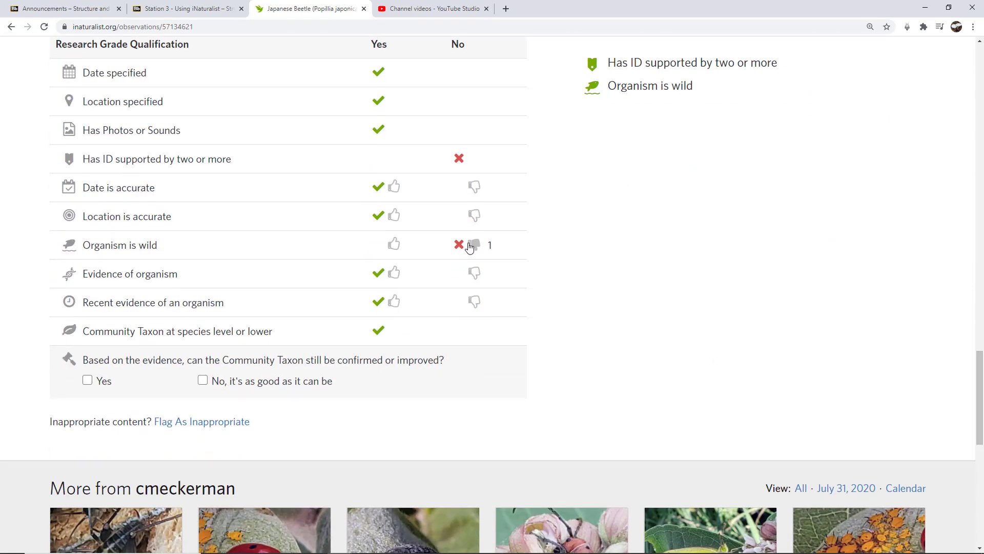
pyautogui.click(472, 245)
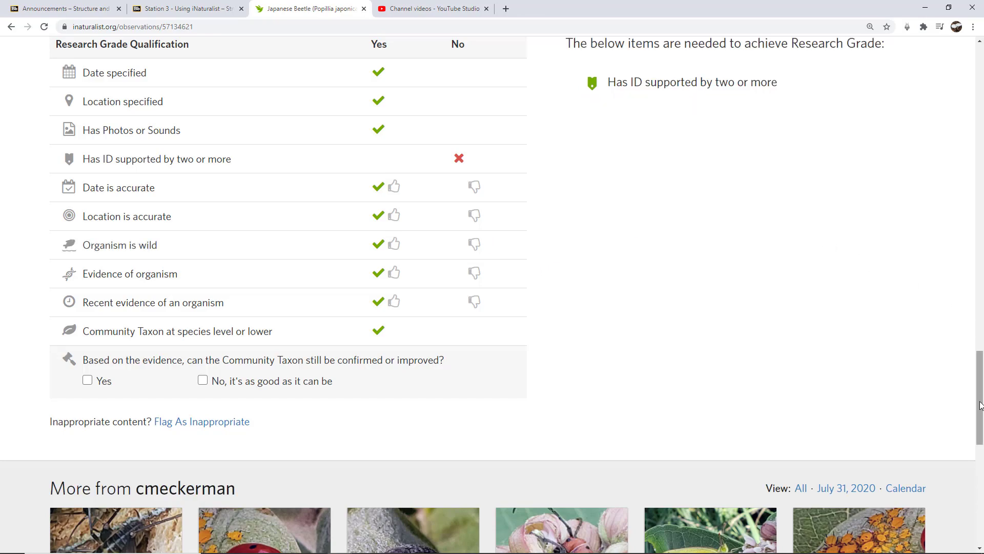
# Check the Japanese Beetle observation's quality grade beside its title and look over its activity and community taxon
pyautogui.moveTo(981, 400); pyautogui.dragTo(982, 89)
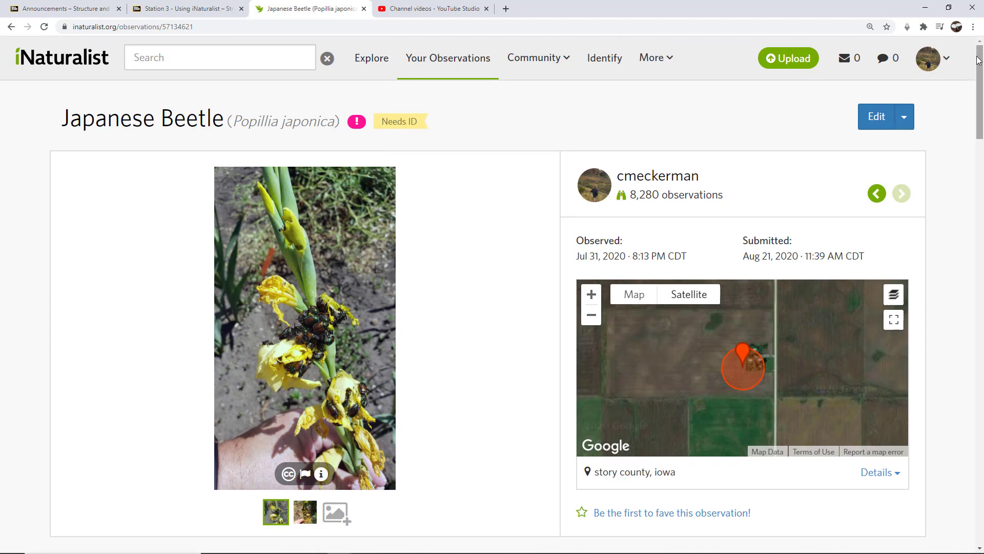
pyautogui.moveTo(980, 56); pyautogui.dragTo(981, 98)
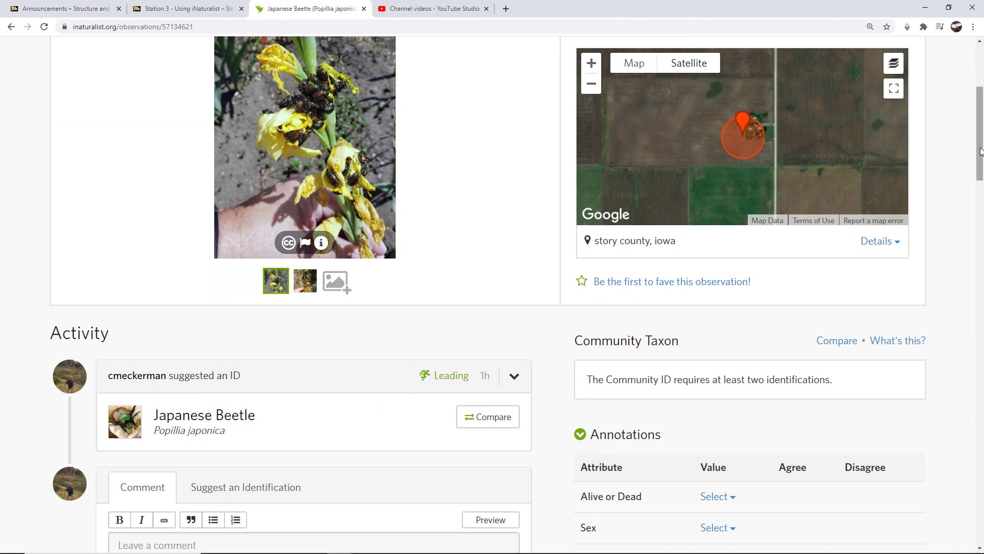
pyautogui.moveTo(981, 151); pyautogui.dragTo(981, 105)
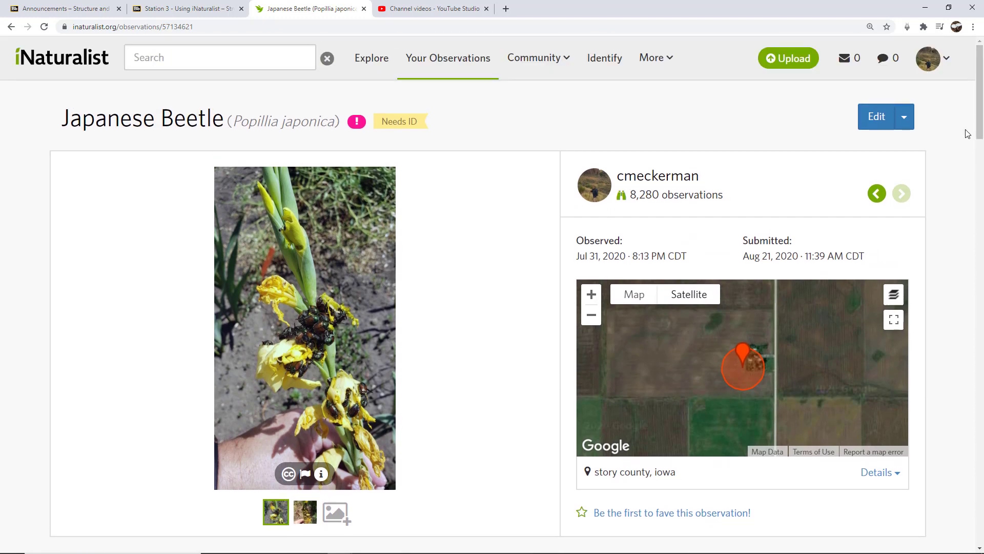